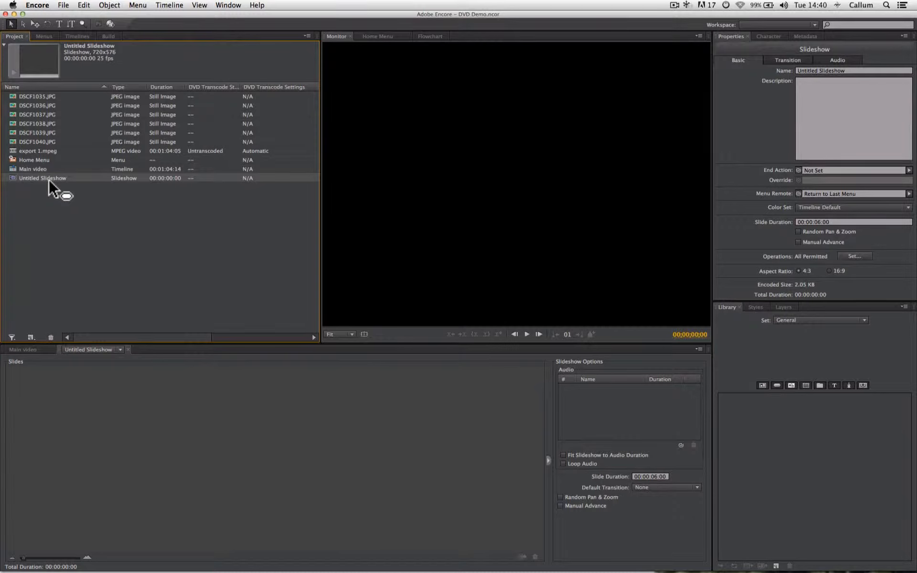
Step: Add DSCF1040.JPG, DSCF1038.JPG, DSCF1035.JPG and DSCF1037.JPG, in that order, as slides in the Untitled Slideshow
double_click(48, 180)
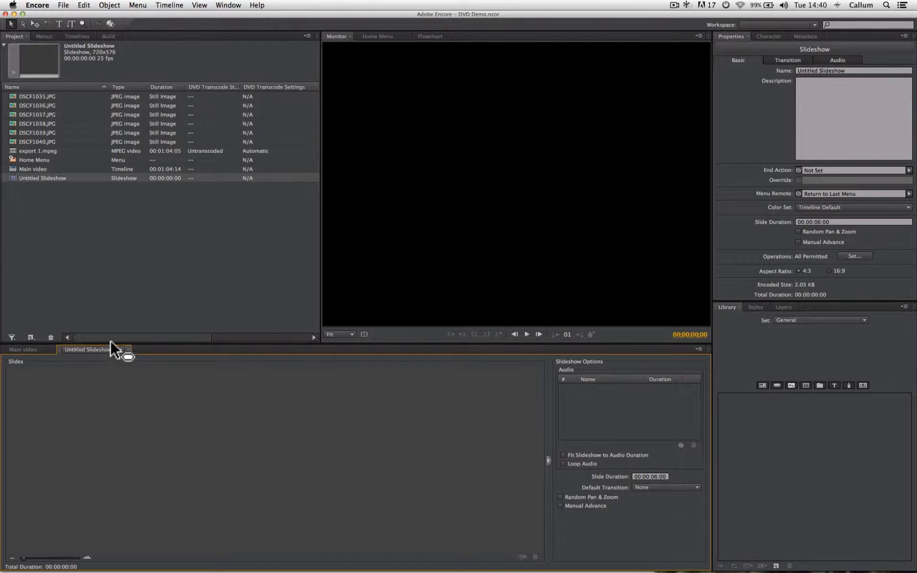
left_click(36, 147)
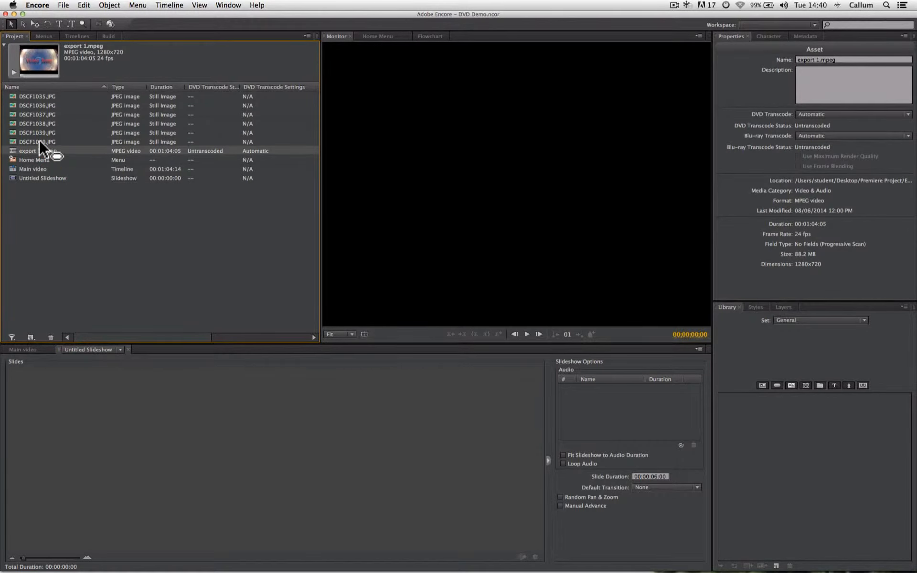
left_click(40, 141)
left_click_drag(27, 138, 118, 414)
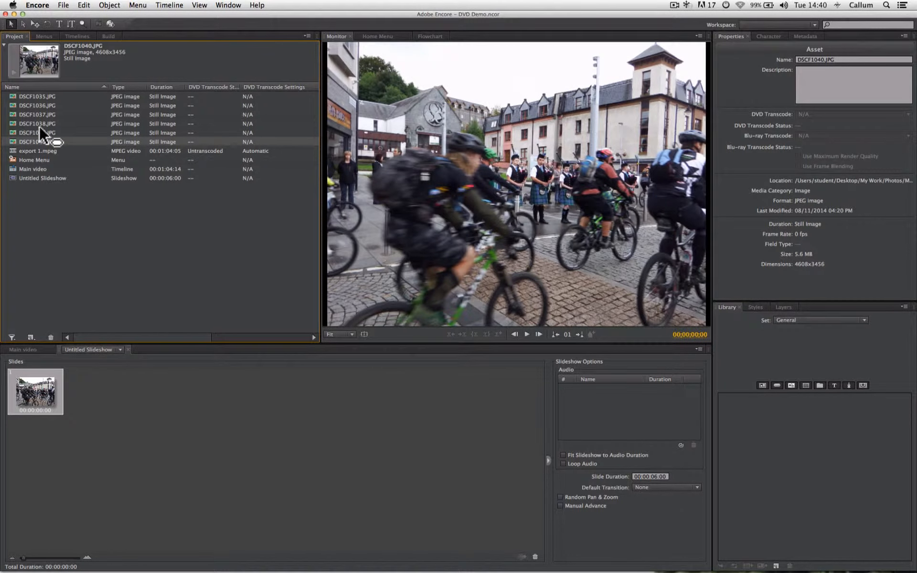
left_click_drag(38, 123, 124, 398)
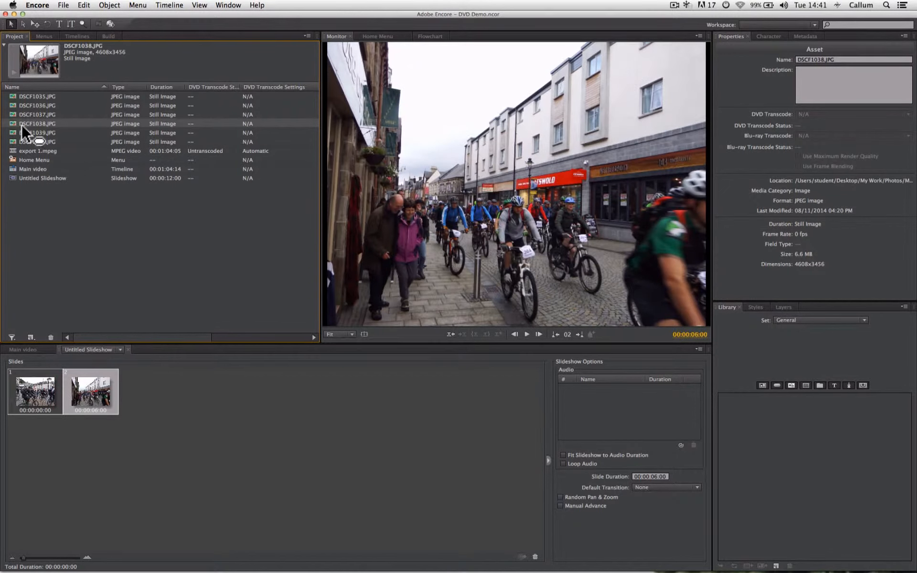
left_click(26, 98)
left_click_drag(27, 98, 138, 369)
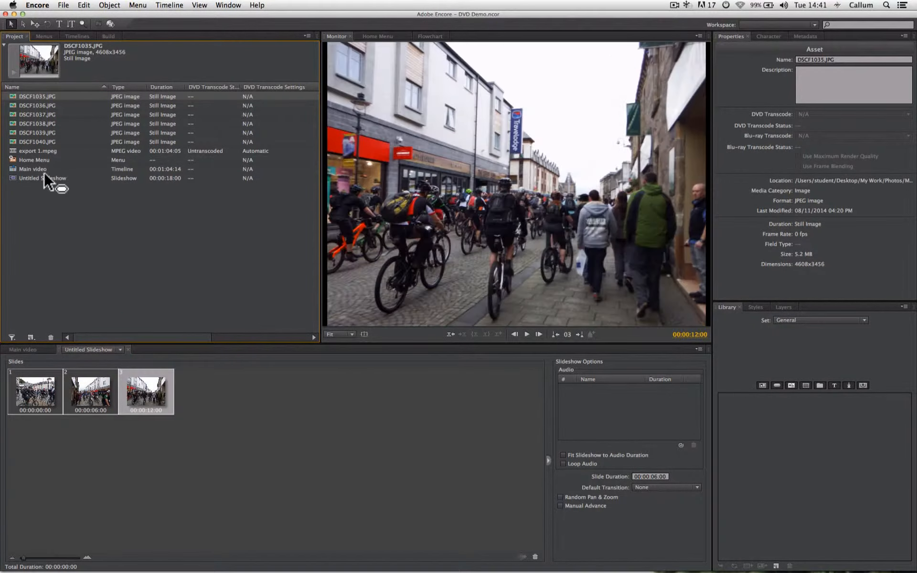
left_click(33, 123)
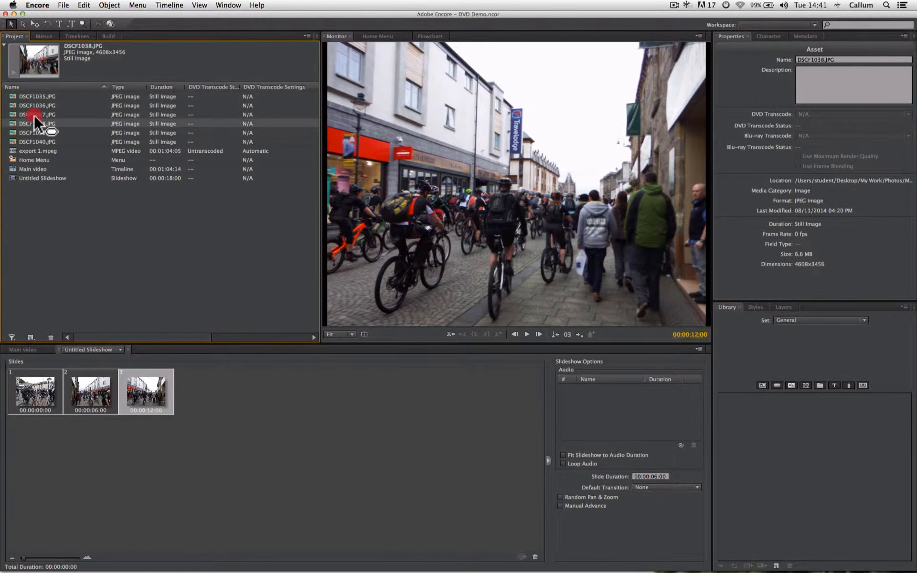
left_click(33, 115)
left_click_drag(33, 115, 80, 190)
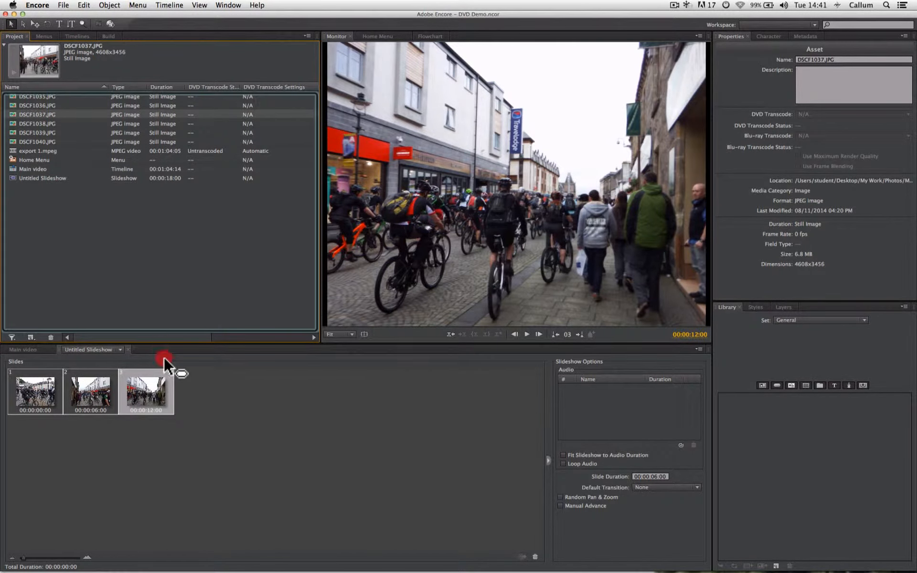
left_click_drag(164, 357, 195, 385)
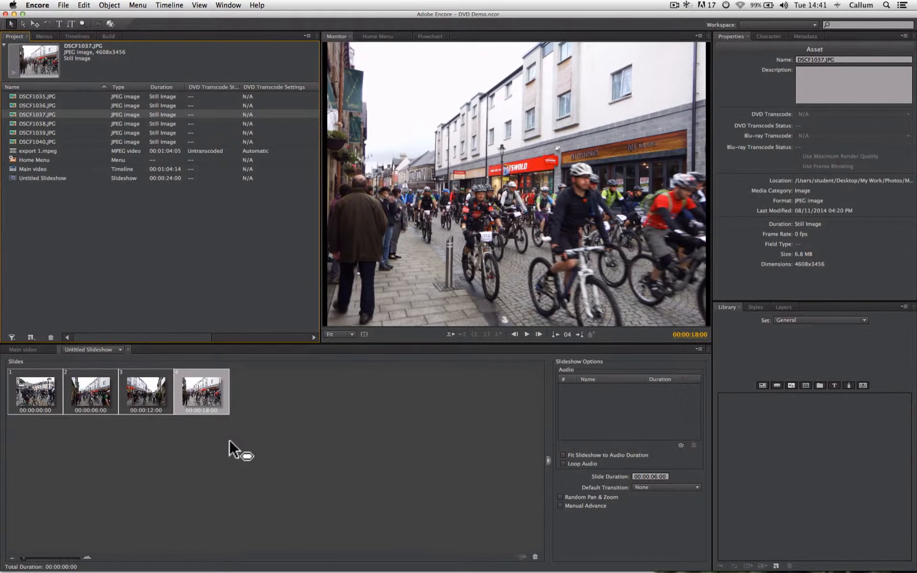
Step: Play the slideshow from its first slide into the third slide to check the slide timing, and pause it
left_click(224, 439)
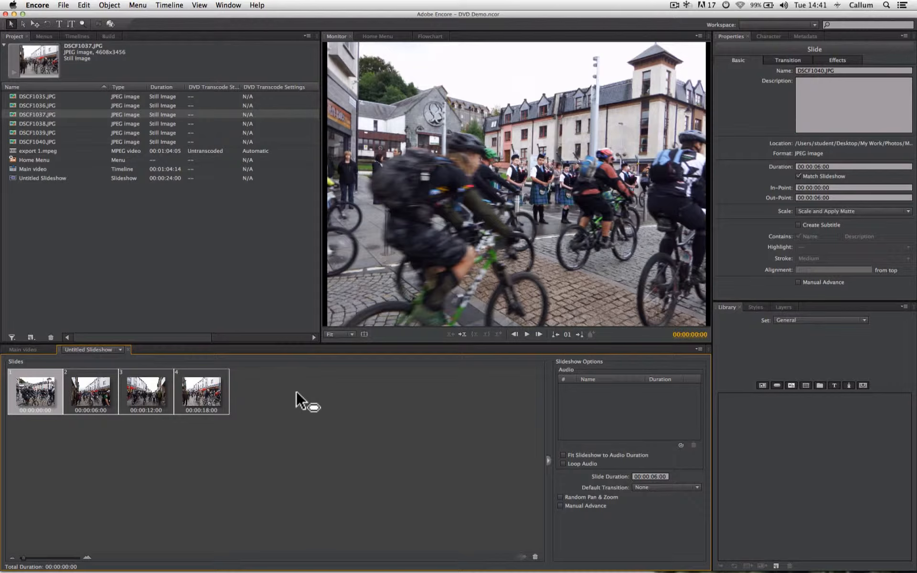
left_click(531, 337)
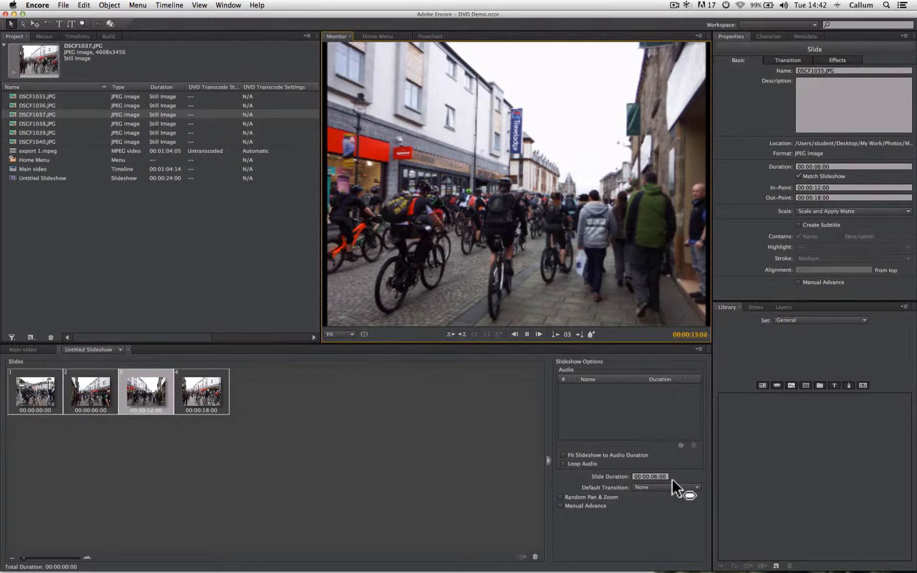
left_click(529, 335)
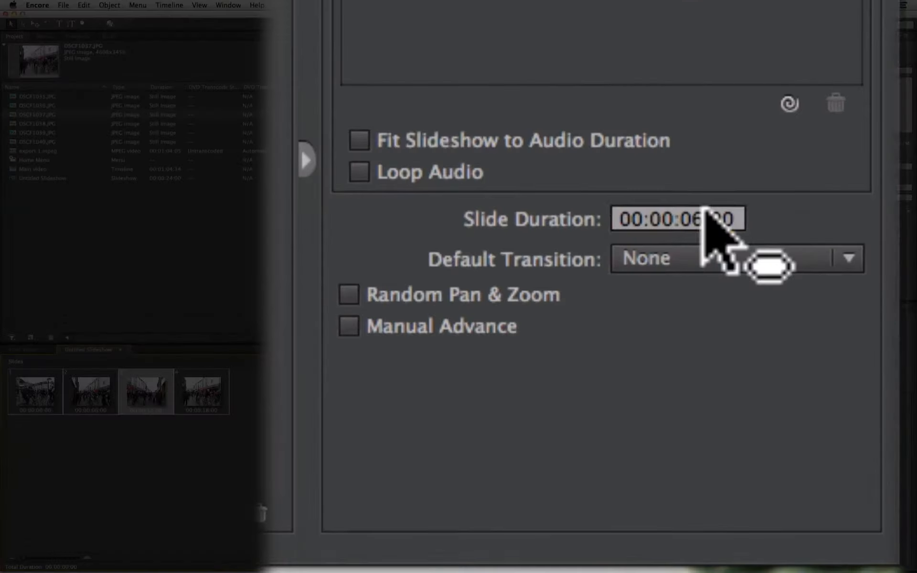
Step: Set the slideshow's slide duration to 00:00:04:00
left_click(659, 477)
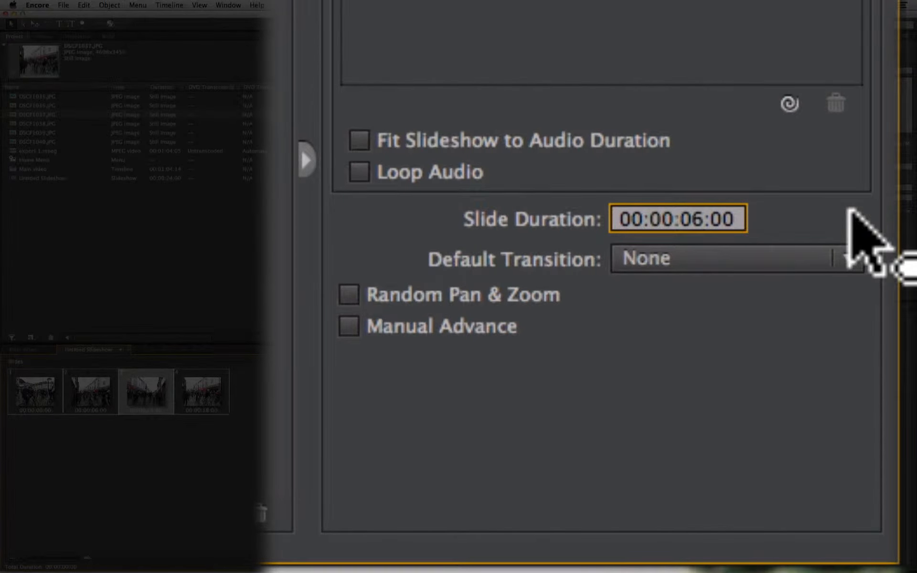
key("Right")
key("BackSpace")
type("4")
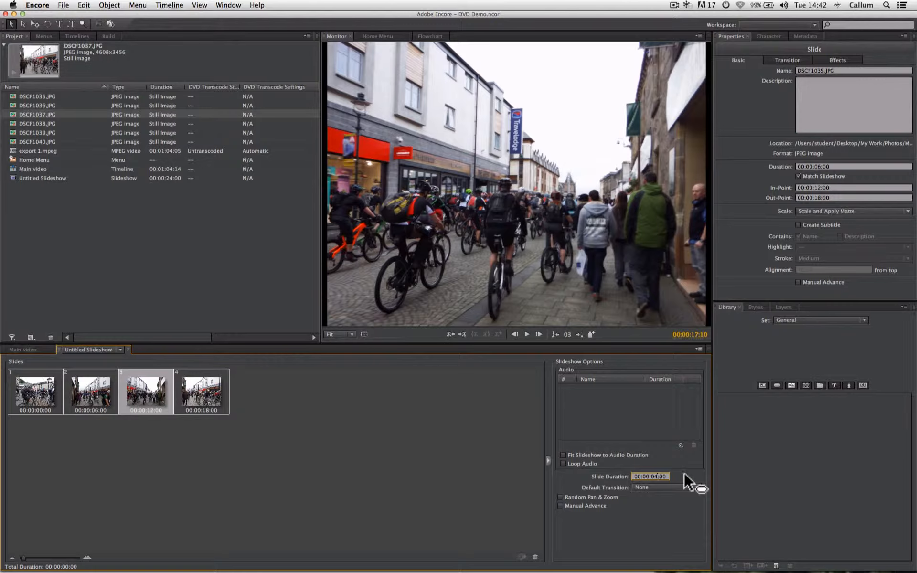
key("Return")
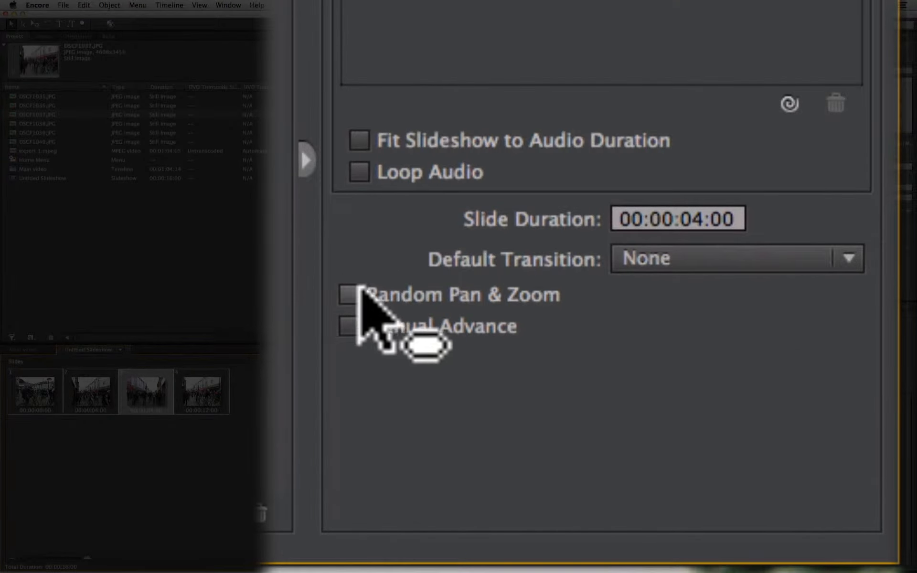
Step: Enable Random Pan & Zoom for the slideshow, preview the effect, and return to the first slide
left_click(348, 288)
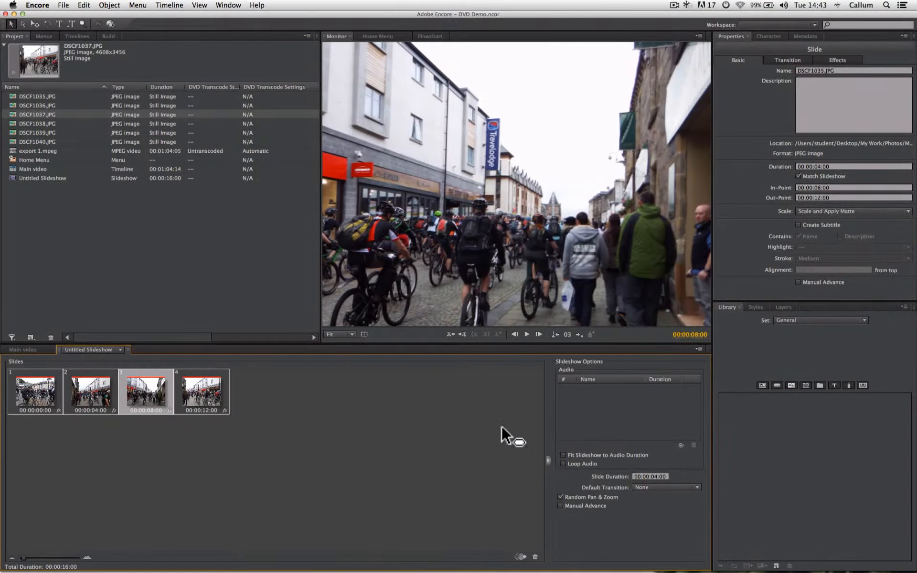
left_click(524, 335)
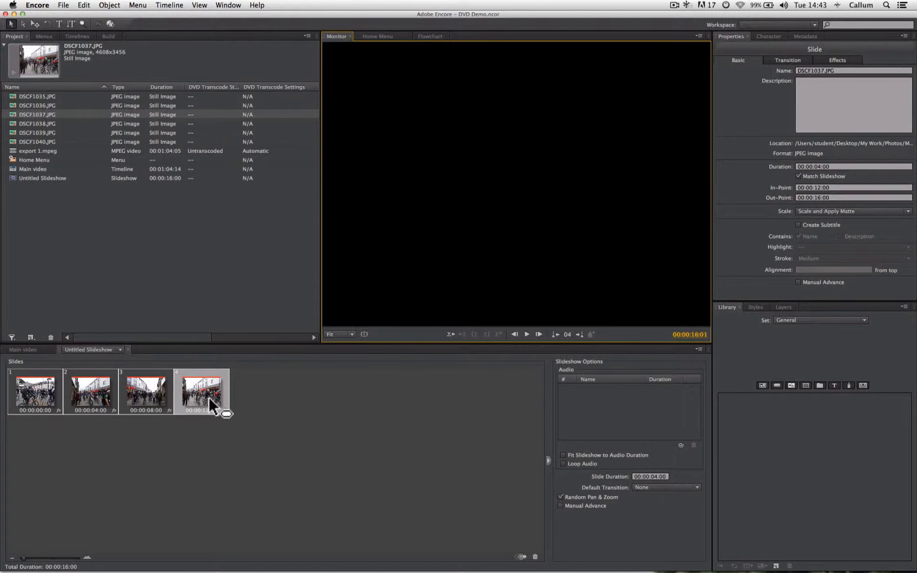
left_click(44, 398)
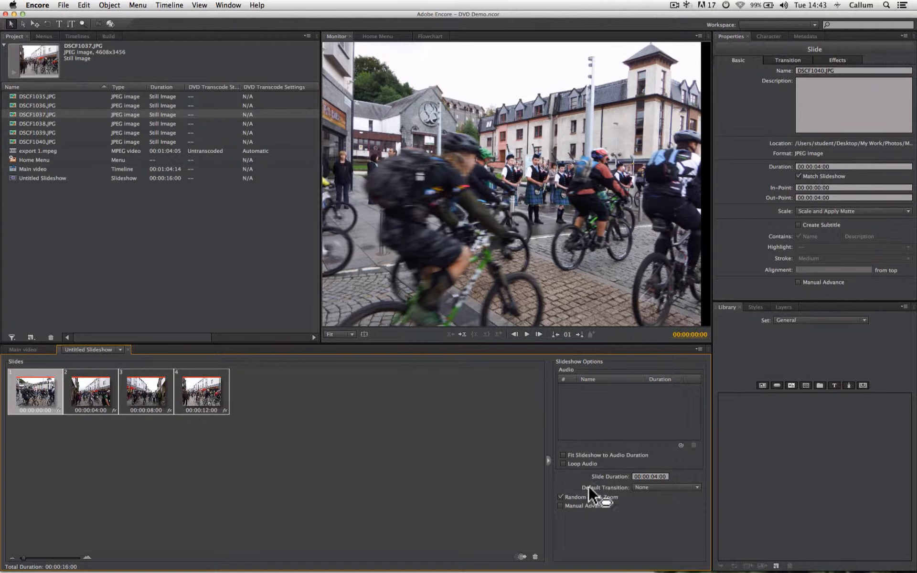
Step: Set the slideshow's default transition to Cross Dissolve and the slide duration to 00:00:06:00
left_click(647, 488)
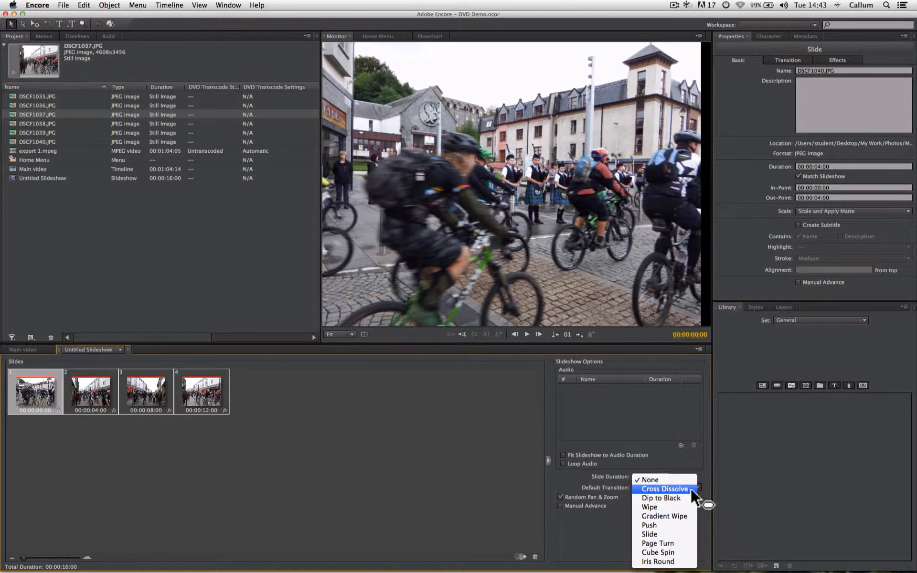
left_click(690, 488)
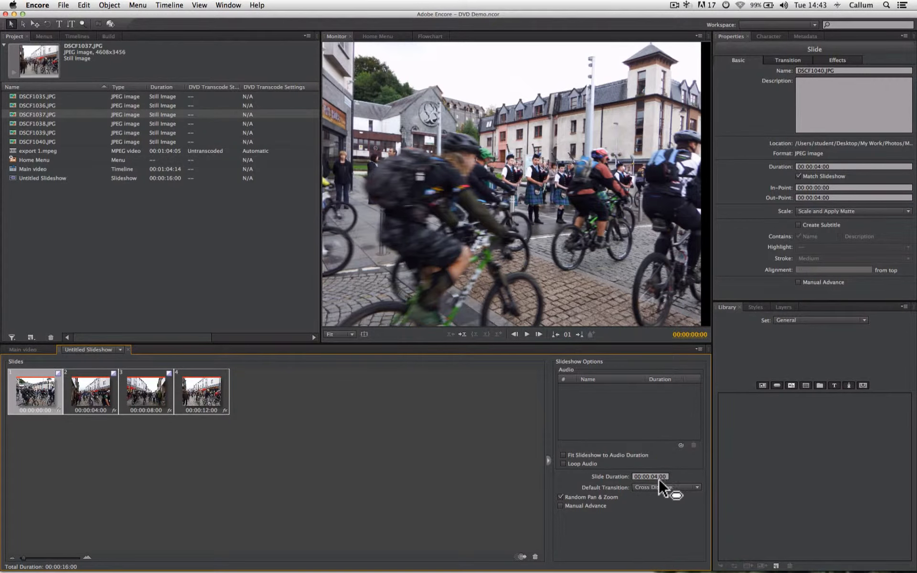
left_click(657, 477)
type("6")
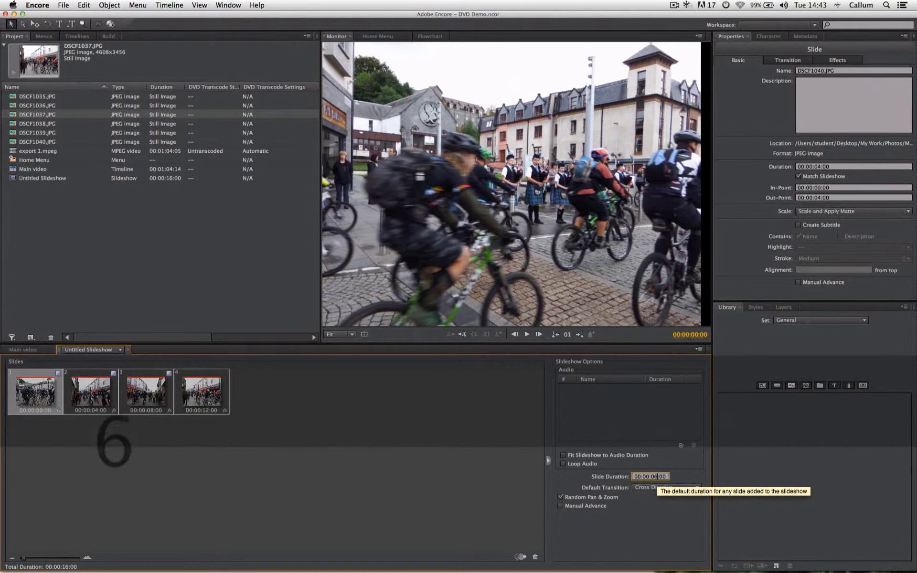
left_click(480, 449)
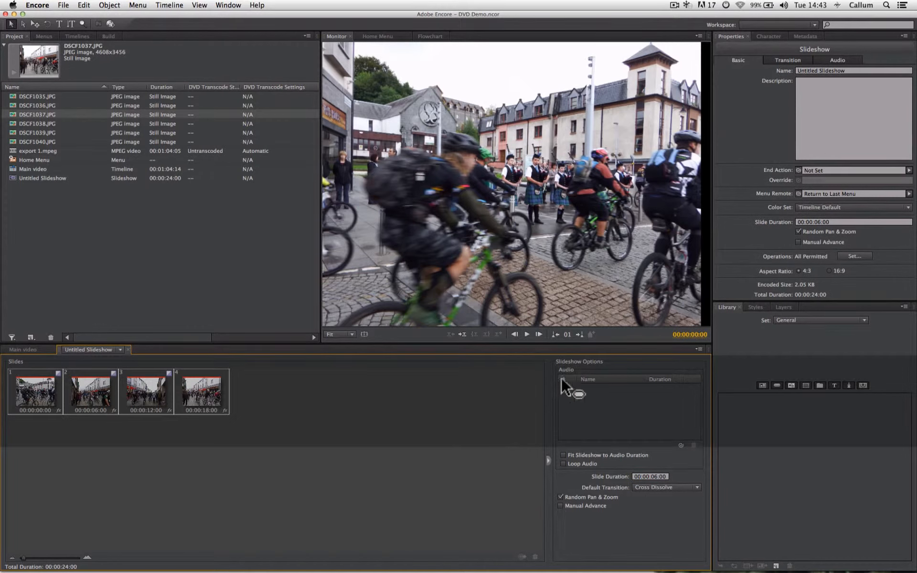
Step: Play the slideshow to review the Cross Dissolve transitions between slides, and pause it
left_click(527, 334)
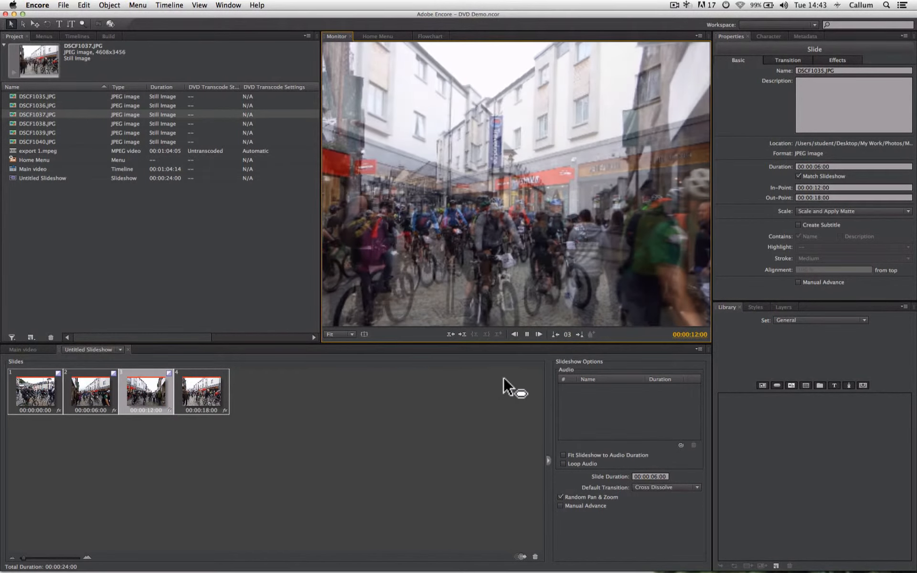
left_click(527, 335)
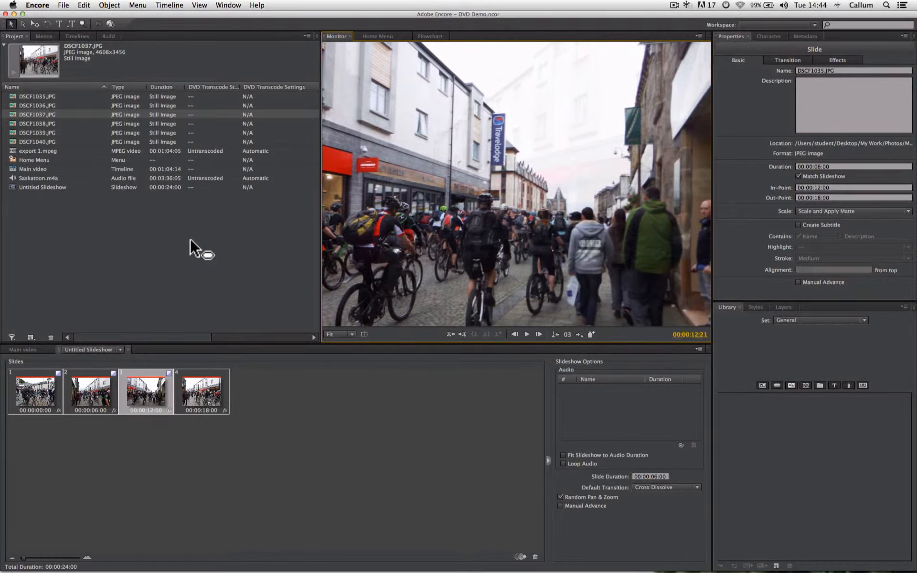
Step: Add Saskatoon.m4a from the project as the slideshow's audio track
left_click(20, 178)
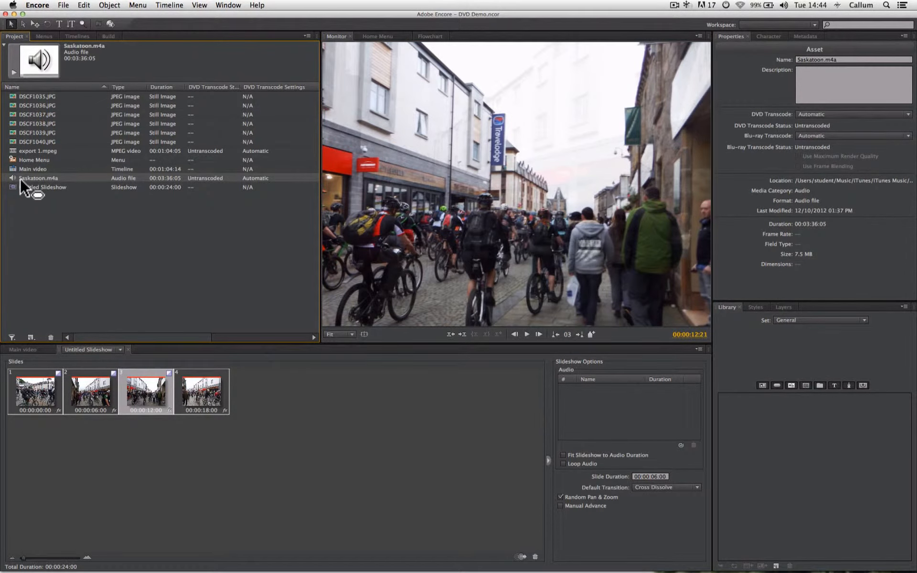
left_click_drag(20, 179, 387, 351)
left_click_drag(617, 406, 618, 406)
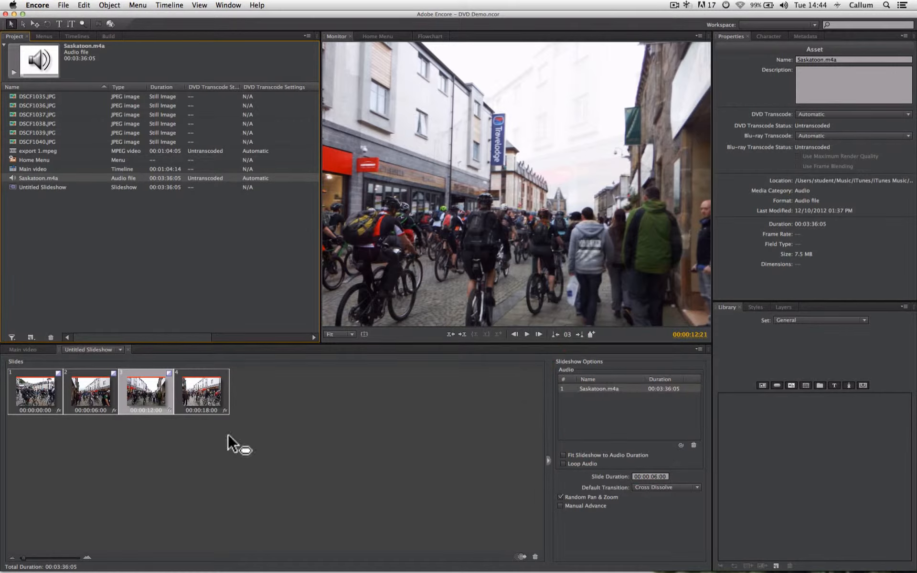
Step: Preview the slideshow with its music from the first slide, and enable Manual Advance
left_click(50, 398)
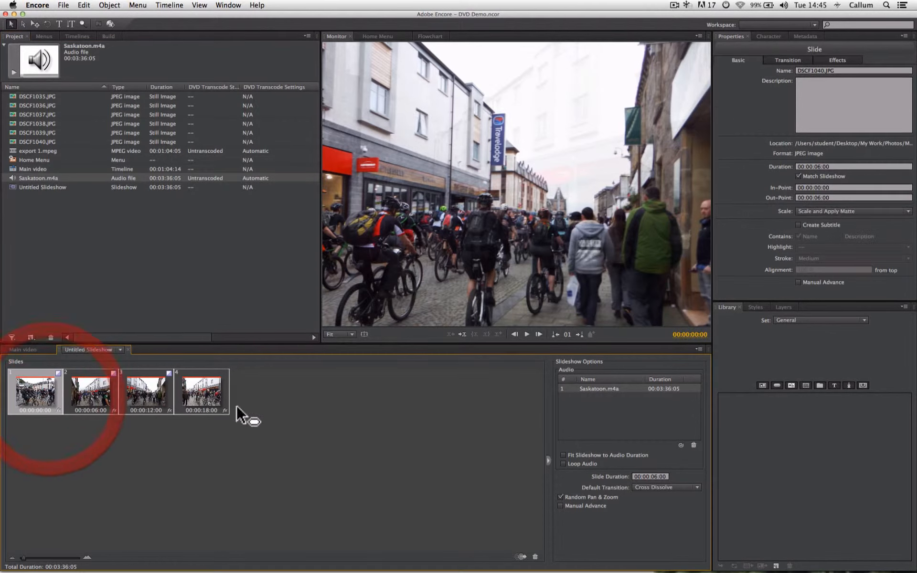
left_click(528, 335)
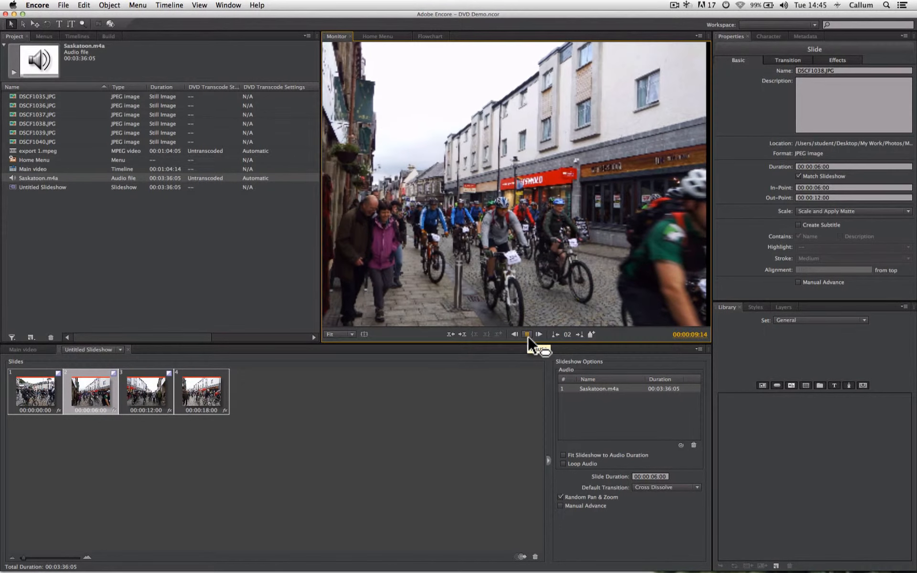
left_click(528, 335)
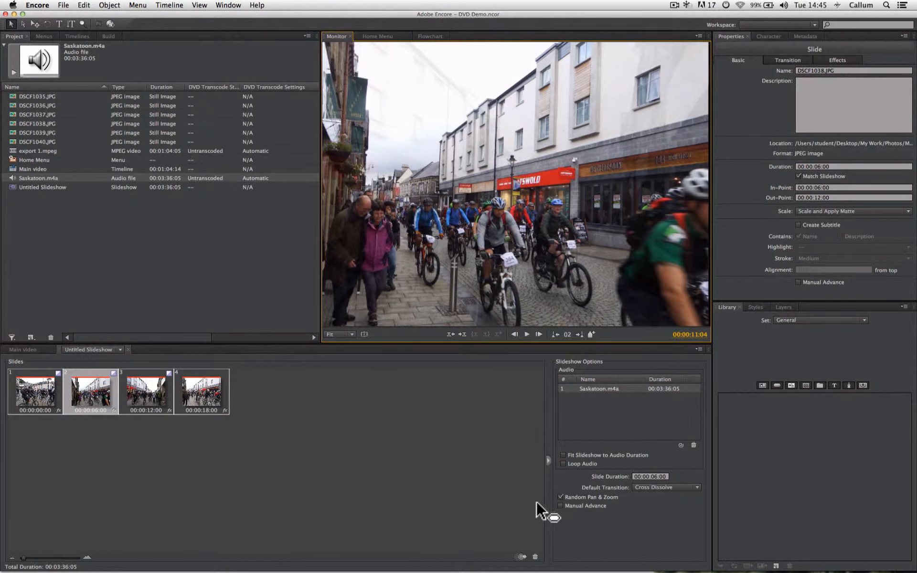
left_click(561, 507)
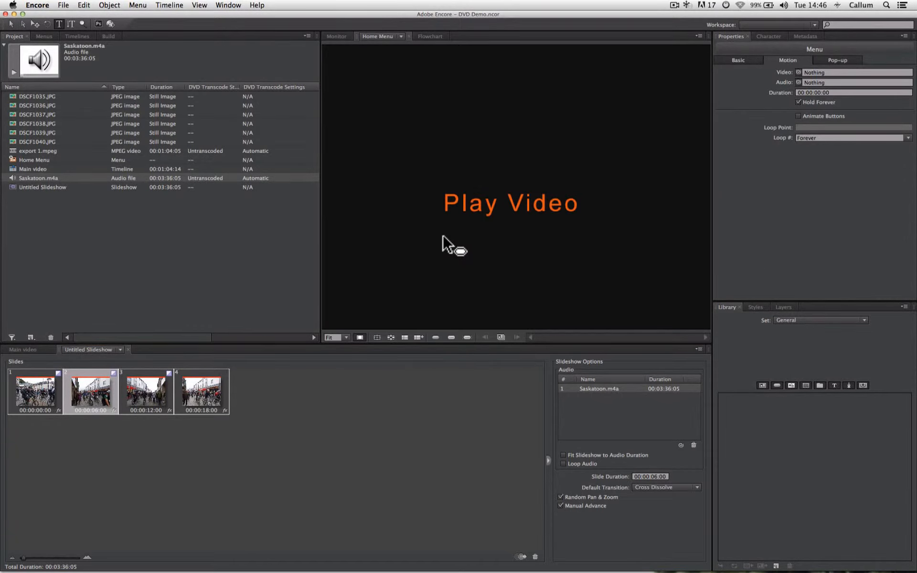
Step: Add the text "Slide Show" just below "Play Video" on the Home Menu and convert it to a button
left_click_drag(441, 233, 603, 294)
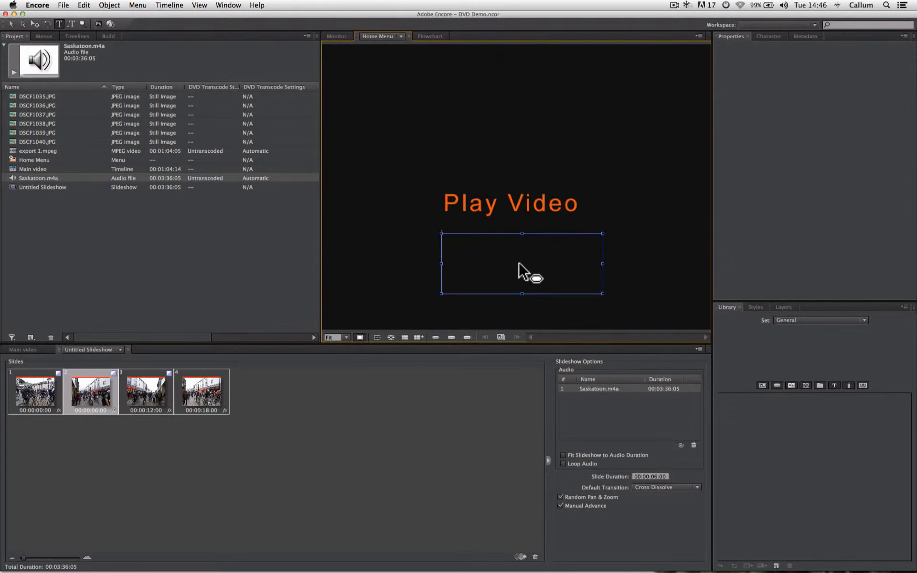
type("Slide Show")
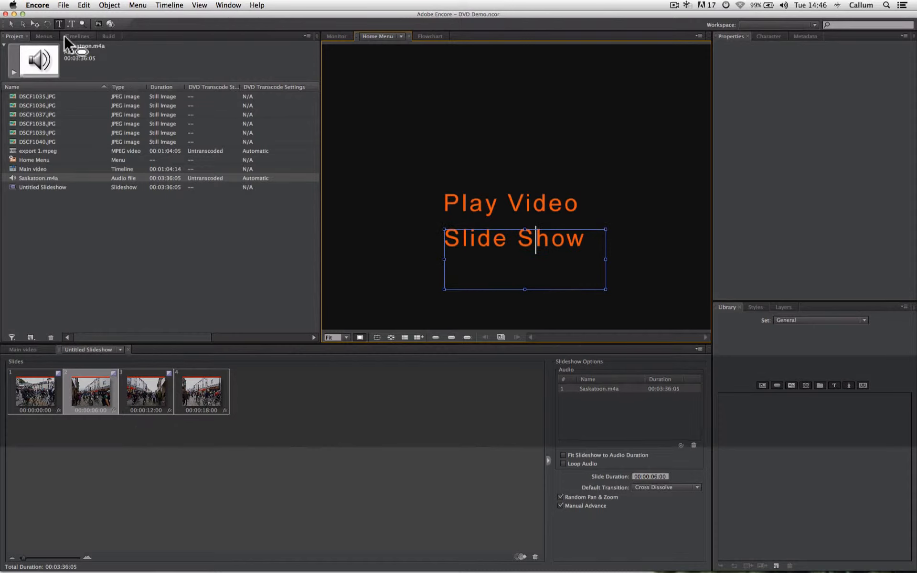
left_click(23, 24)
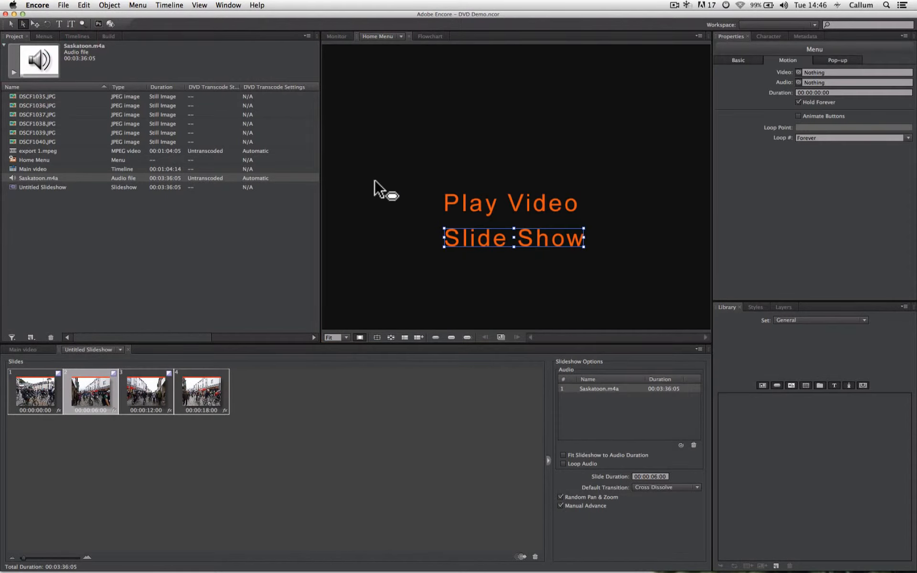
left_click_drag(479, 241, 477, 239)
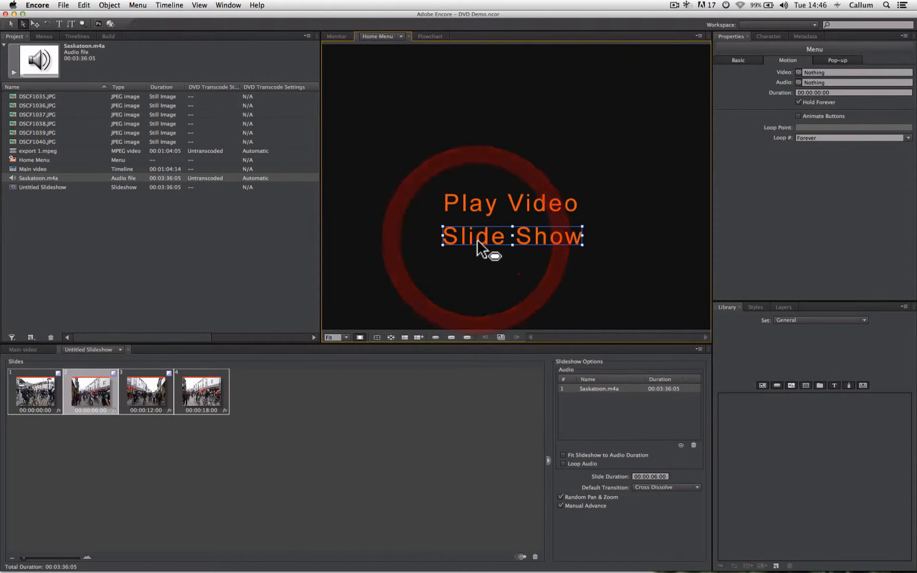
left_click(114, 7)
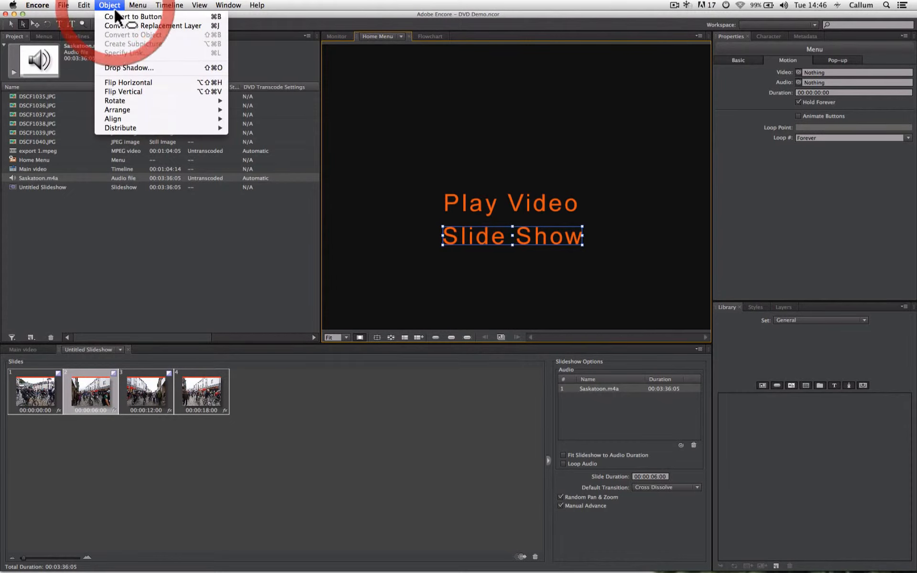
left_click(115, 19)
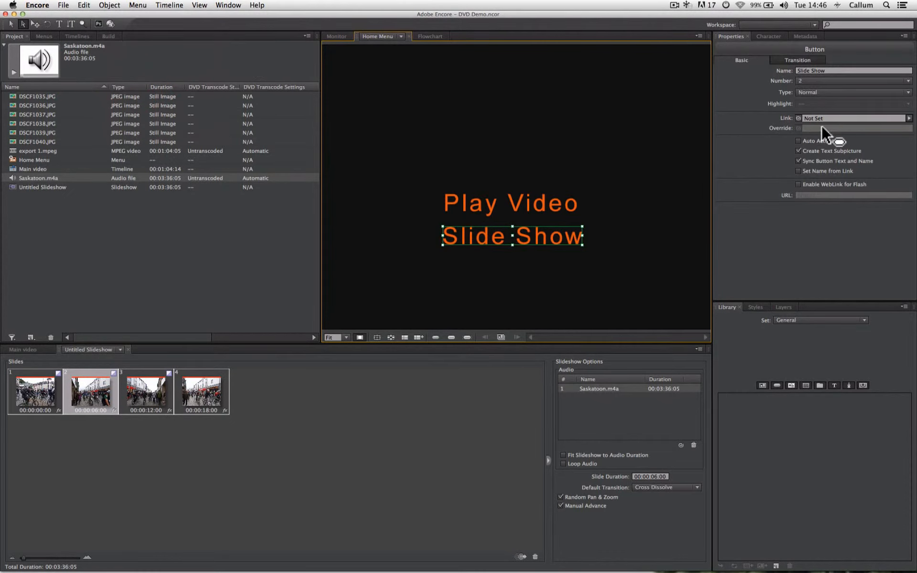
Step: Link the "Slide Show" button on the Home Menu to Untitled Slideshow
left_click_drag(800, 118, 51, 187)
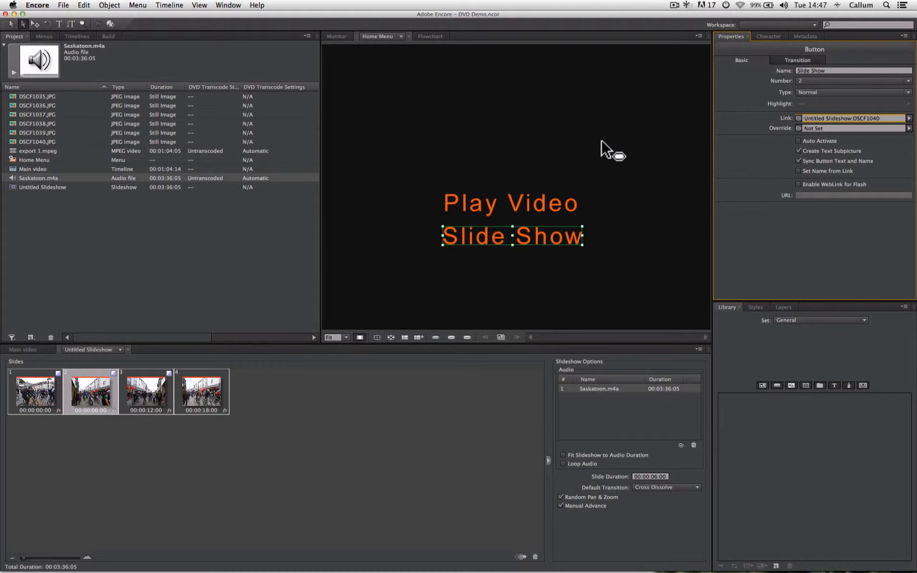
Step: In the flowchart, set the end action of Untitled Slideshow to return to the Home Menu
left_click(430, 36)
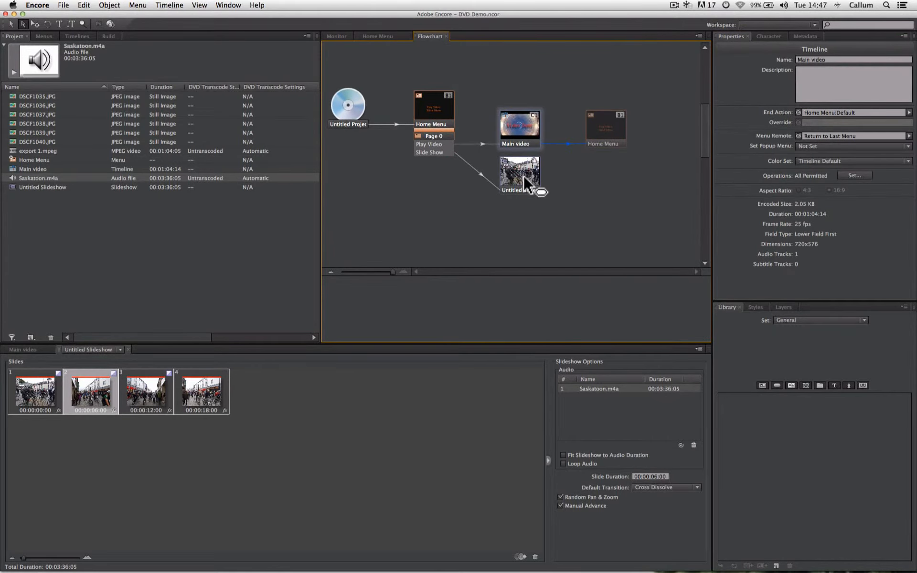
left_click(524, 175)
left_click(522, 133)
left_click(519, 182)
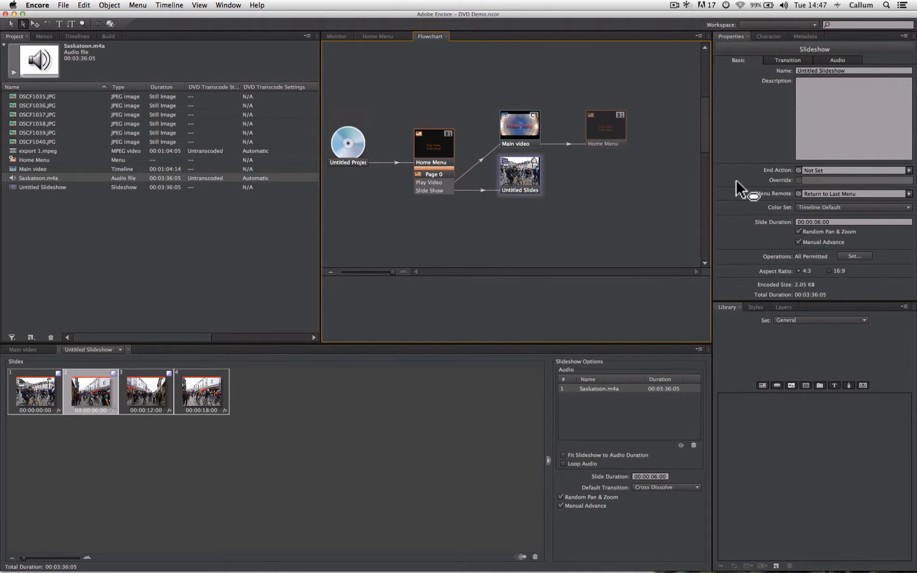
left_click_drag(799, 170, 663, 158)
left_click_drag(475, 149, 443, 145)
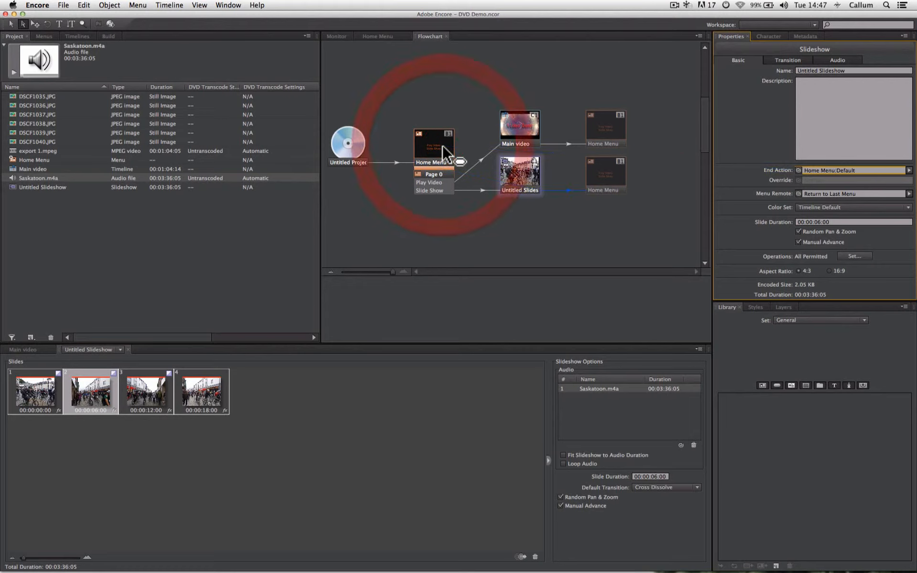
left_click(535, 225)
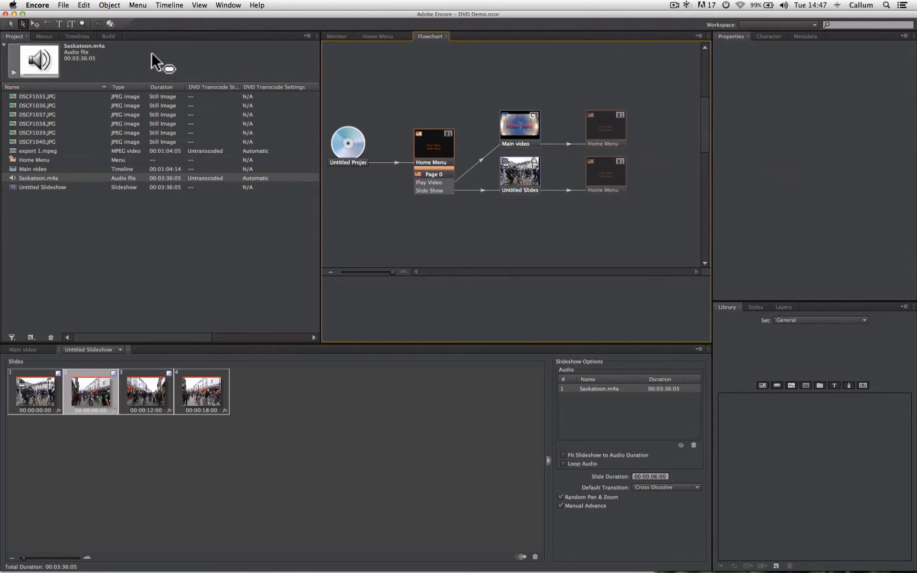
Step: Preview the whole project to test the Home Menu and its buttons
left_click(111, 23)
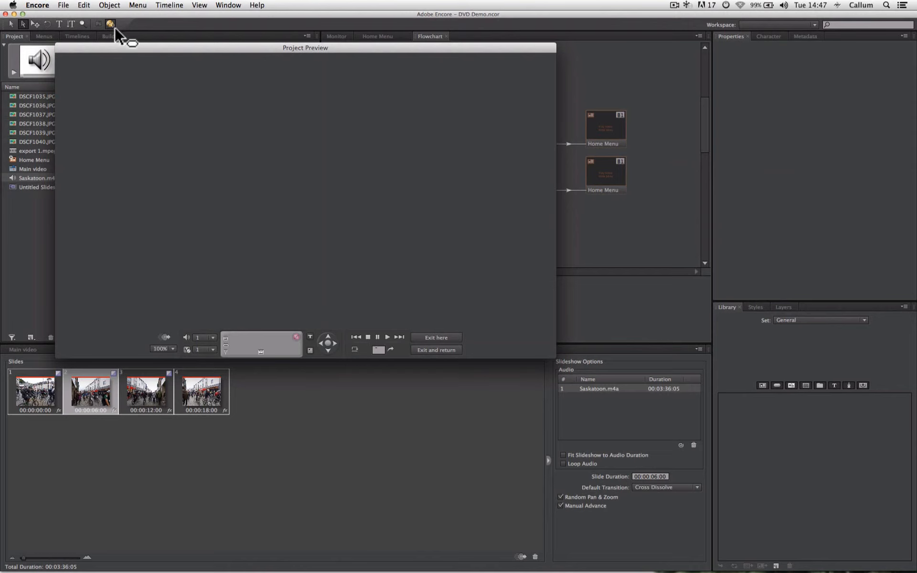